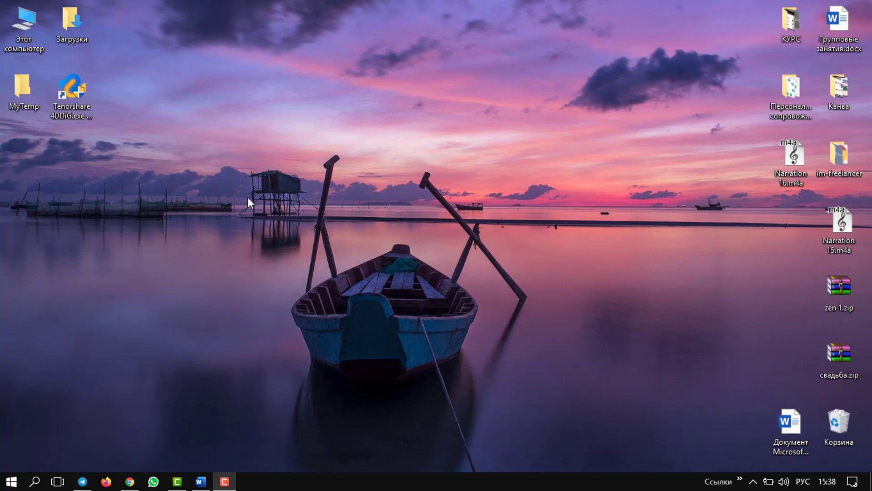
# Launch Tenorshare 4DDiG from its desktop shortcut and allow it to make changes to the device.
pyautogui.moveTo(91, 98)
pyautogui.mouseDown()
pyautogui.moveTo(121, 121)
pyautogui.moveTo(119, 131)
pyautogui.moveTo(96, 100)
pyautogui.mouseUp()
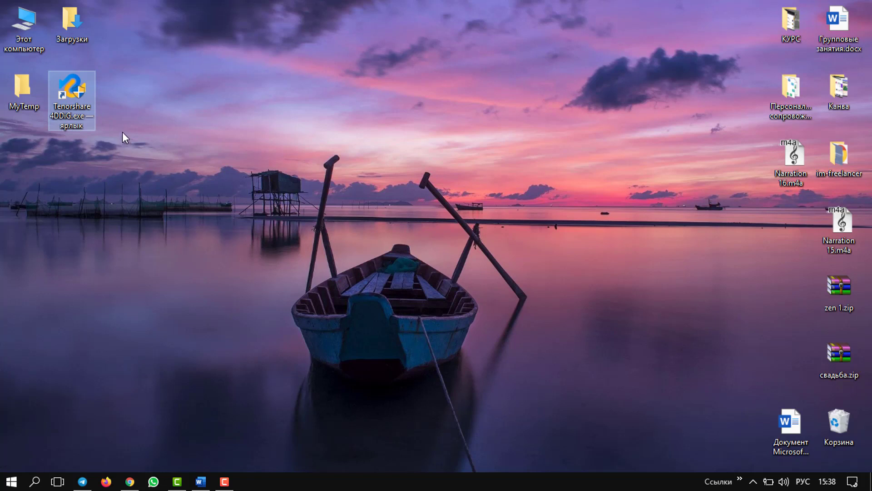
pyautogui.doubleClick(80, 87)
pyautogui.moveTo(143, 139); pyautogui.dragTo(438, 87)
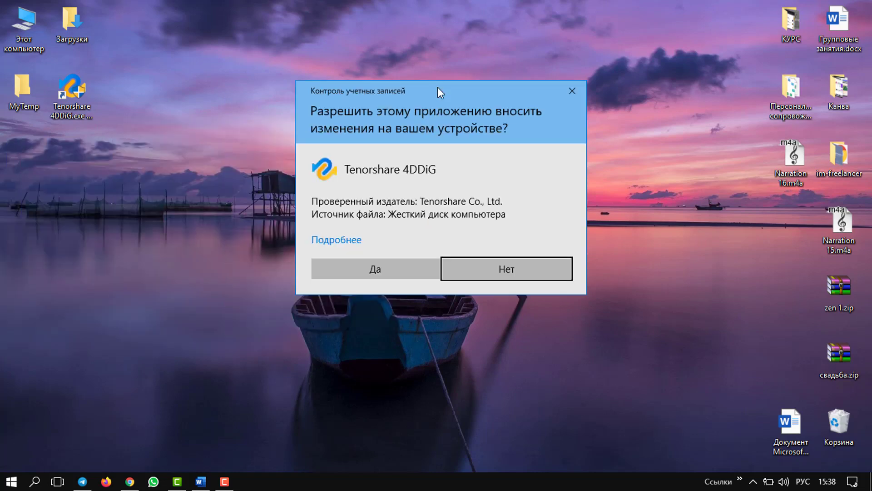
pyautogui.click(385, 272)
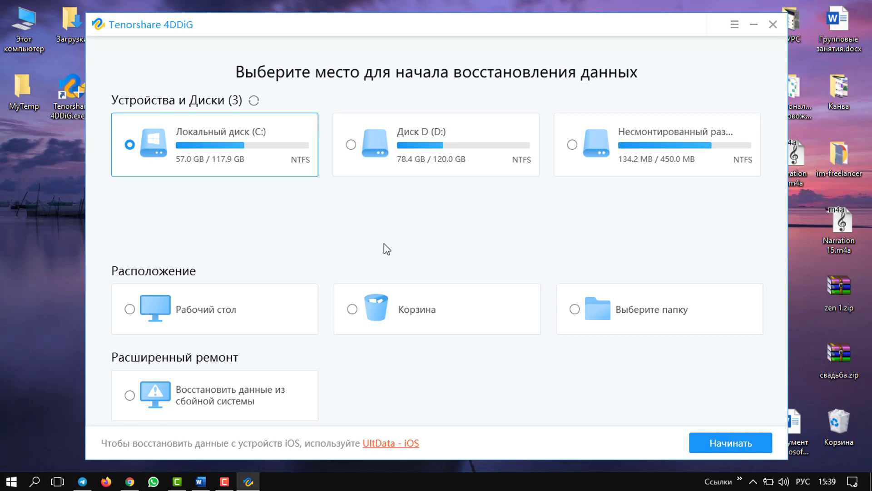
# Choose the desktop location (Рабочий стол) as the place to scan for lost data.
pyautogui.click(384, 169)
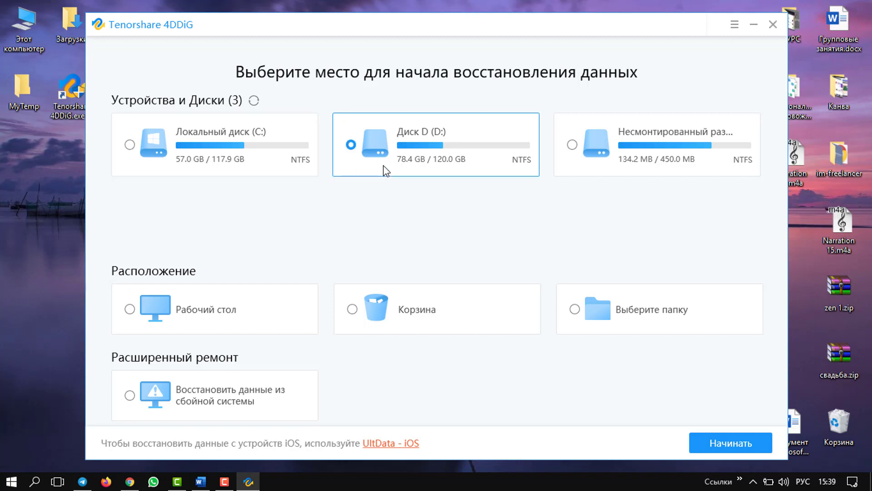
pyautogui.click(187, 150)
pyautogui.click(354, 146)
pyautogui.click(204, 309)
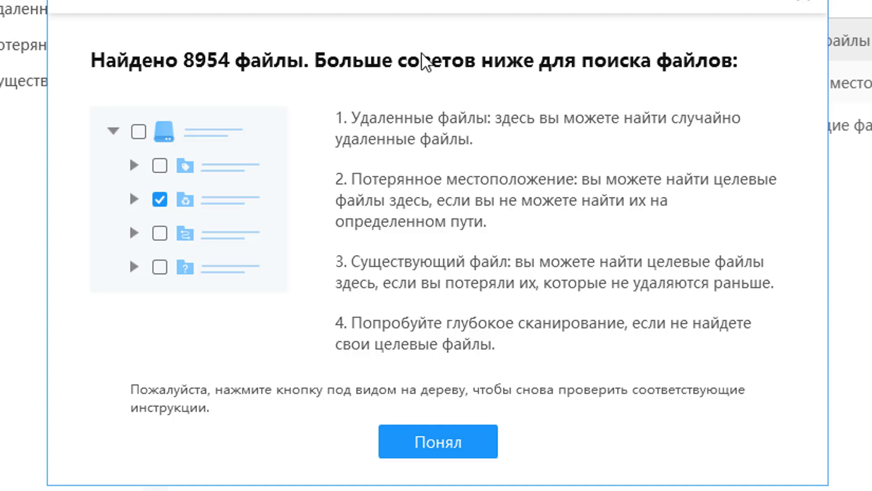
# Read the file search tips shown after the scan and dismiss them.
pyautogui.moveTo(436, 6); pyautogui.dragTo(498, 138)
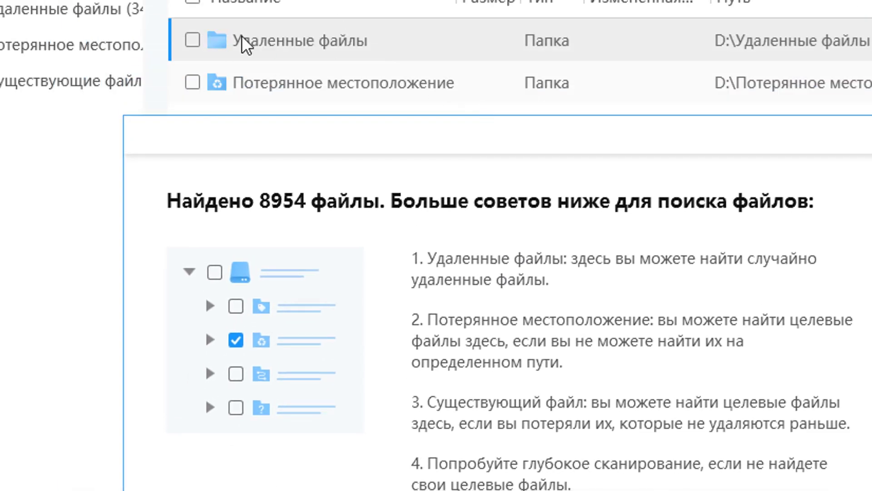
pyautogui.moveTo(418, 131); pyautogui.dragTo(378, 27)
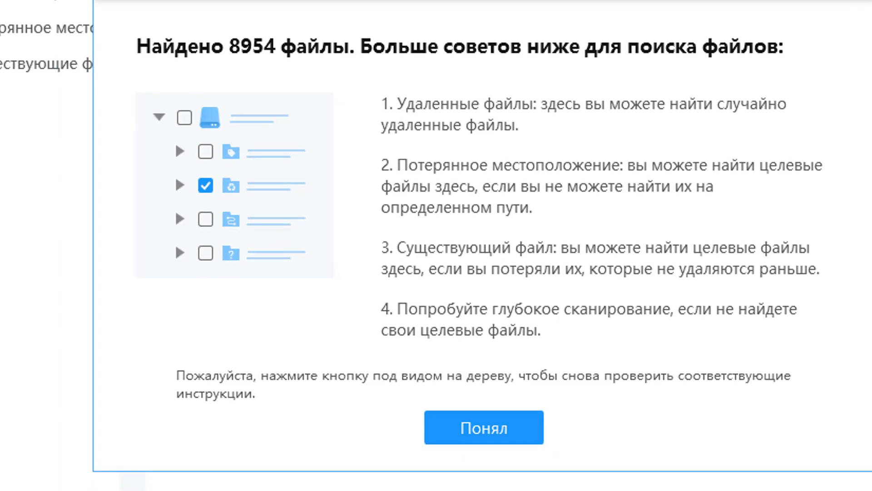
pyautogui.click(485, 432)
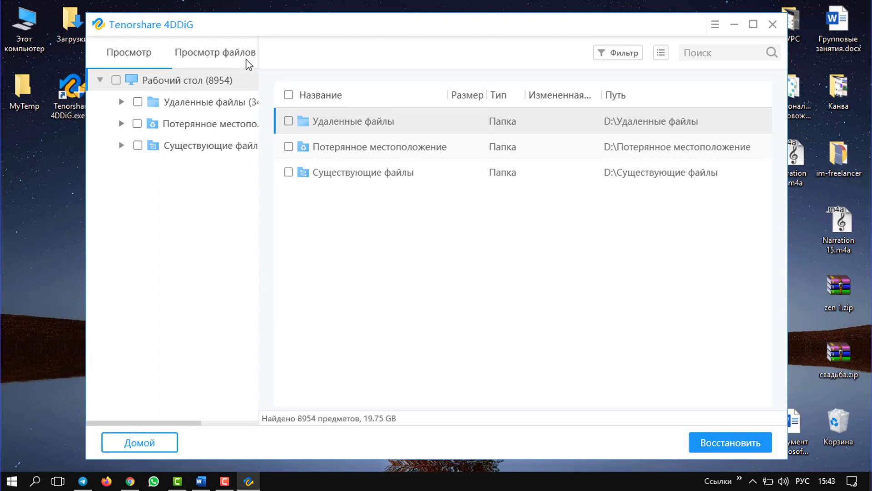
# Review the found files grouped by type, then examine the contents of the Потерянное местоположение folder.
pyautogui.click(232, 54)
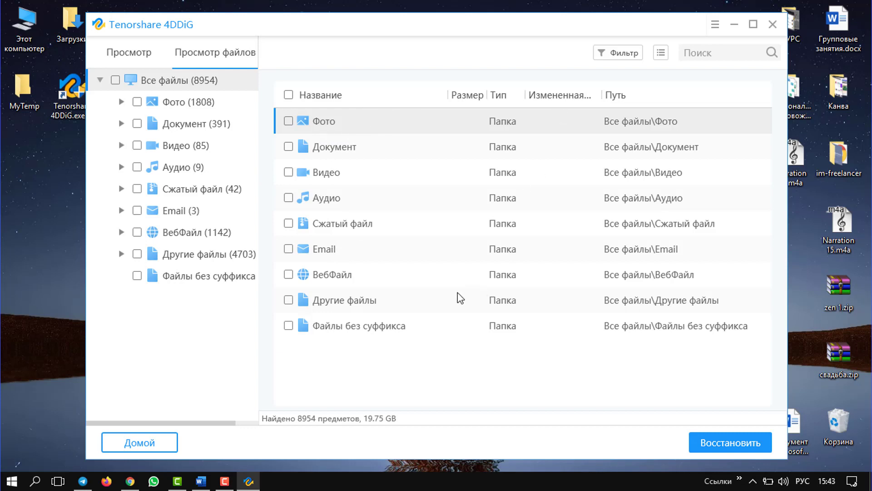
pyautogui.click(120, 54)
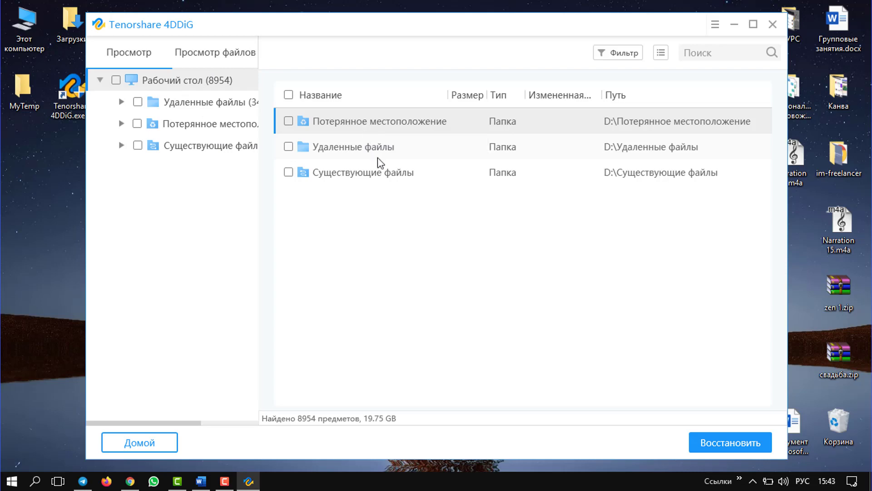
pyautogui.doubleClick(414, 121)
pyautogui.scroll(-12, 364, 213)
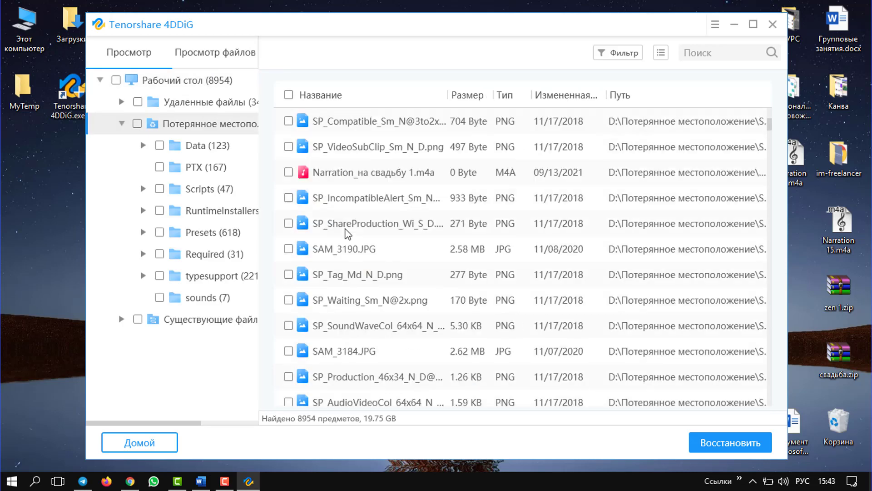
pyautogui.scroll(-12, 369, 220)
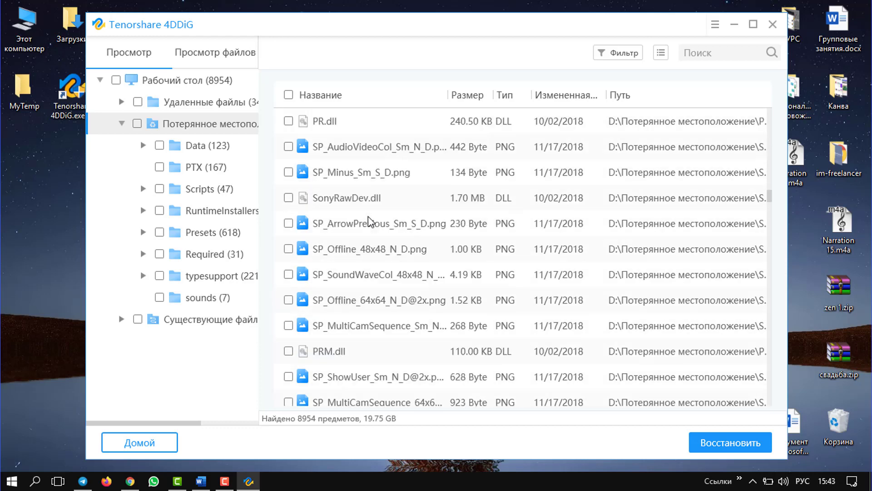
pyautogui.scroll(-14, 371, 222)
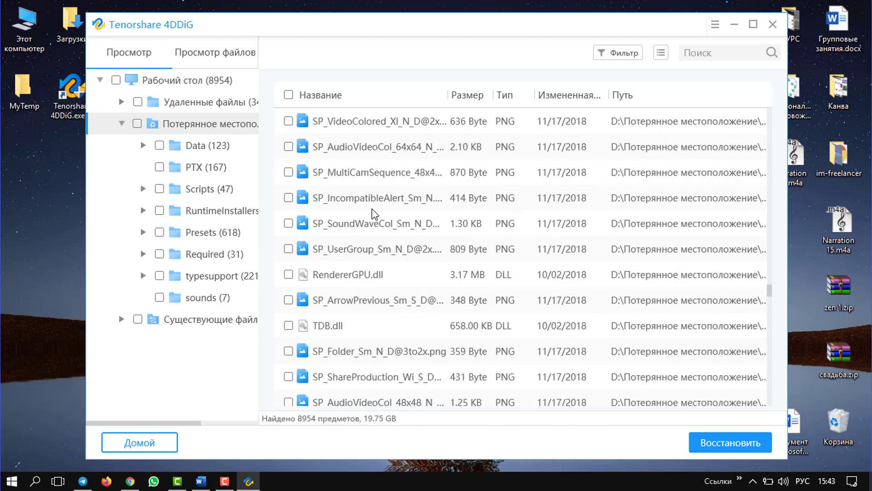
pyautogui.scroll(-6, 364, 213)
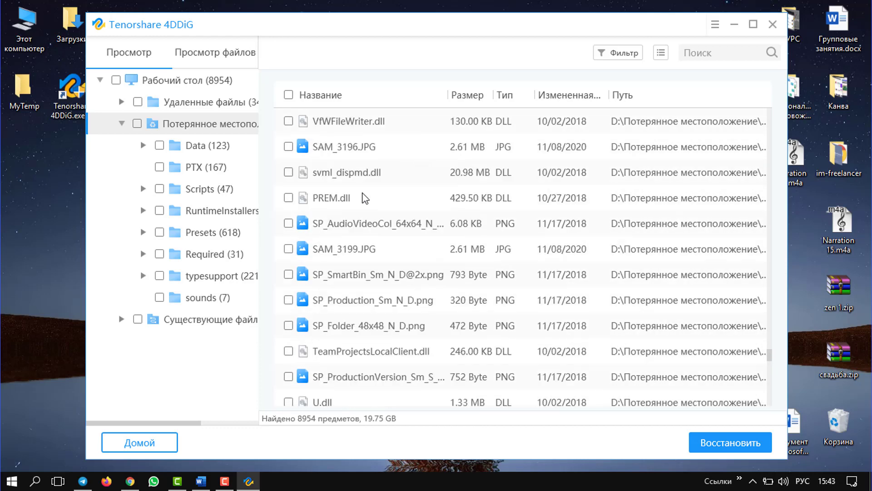
# Open the Desktop folder inside Удаленные файлы and look through its deleted files.
pyautogui.click(177, 81)
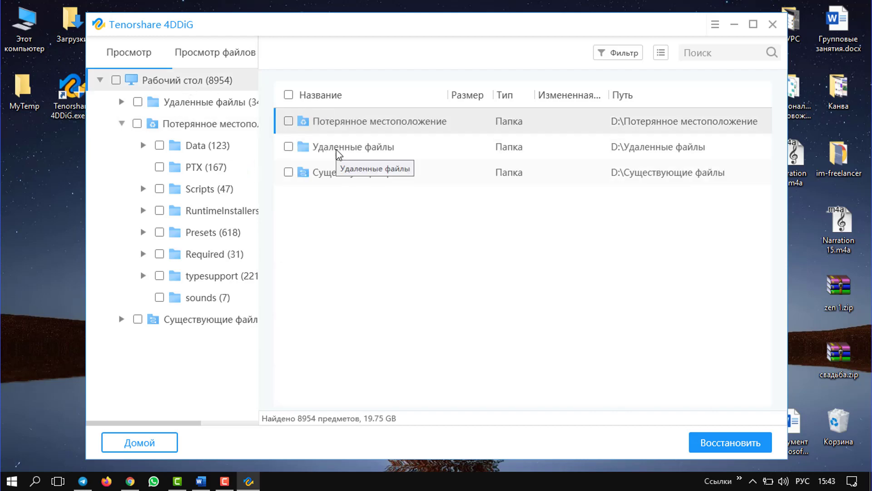
pyautogui.doubleClick(353, 146)
pyautogui.doubleClick(328, 122)
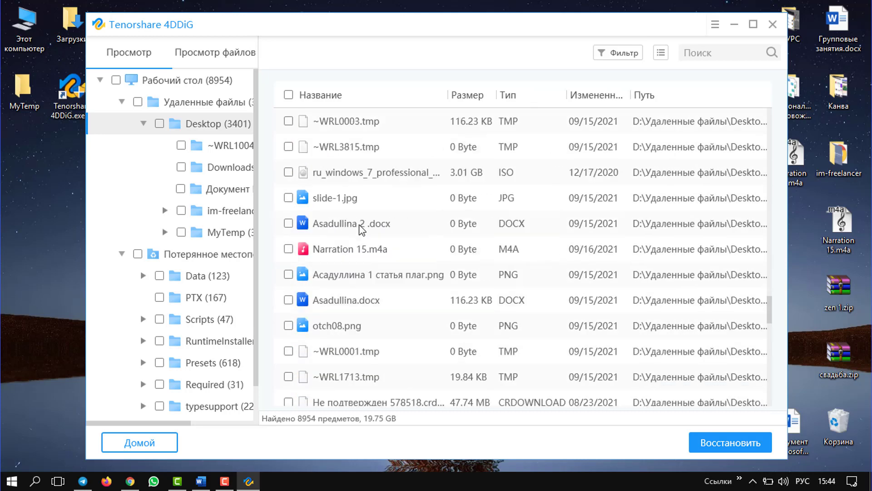
pyautogui.scroll(-1, 360, 181)
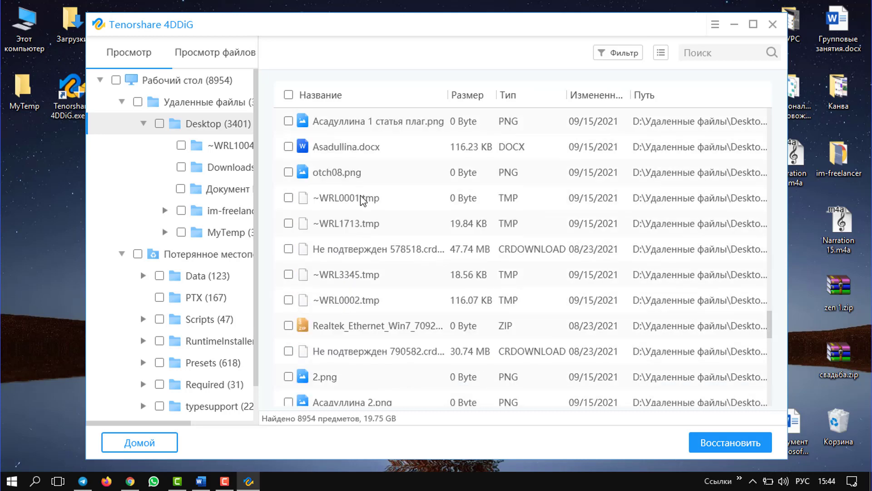
pyautogui.scroll(-3, 330, 309)
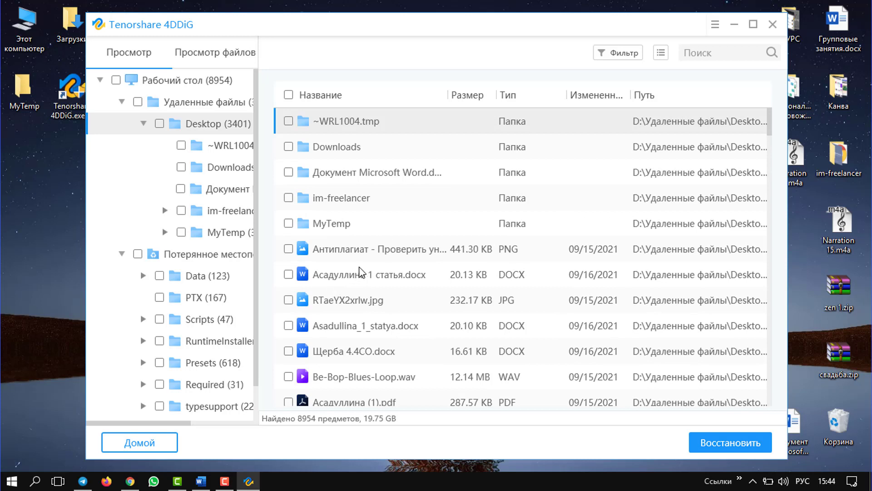
# Select all items in the deleted Desktop folder, then clear the selection.
pyautogui.click(392, 250)
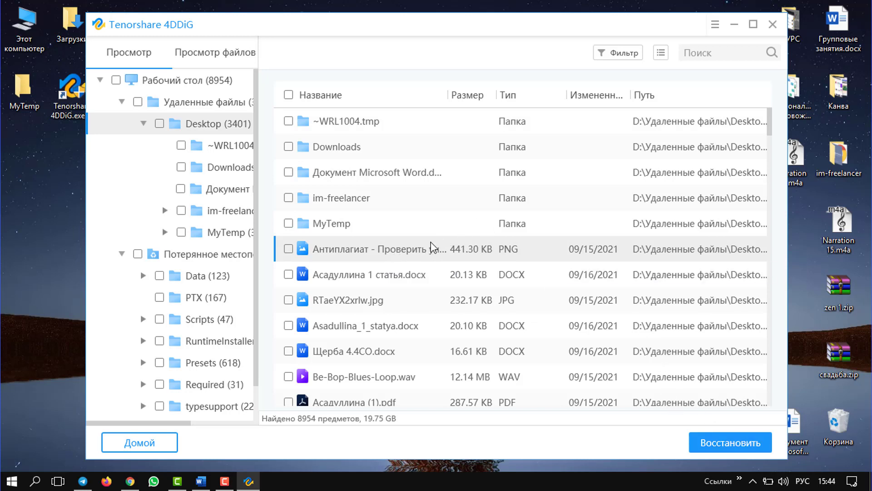
pyautogui.click(289, 95)
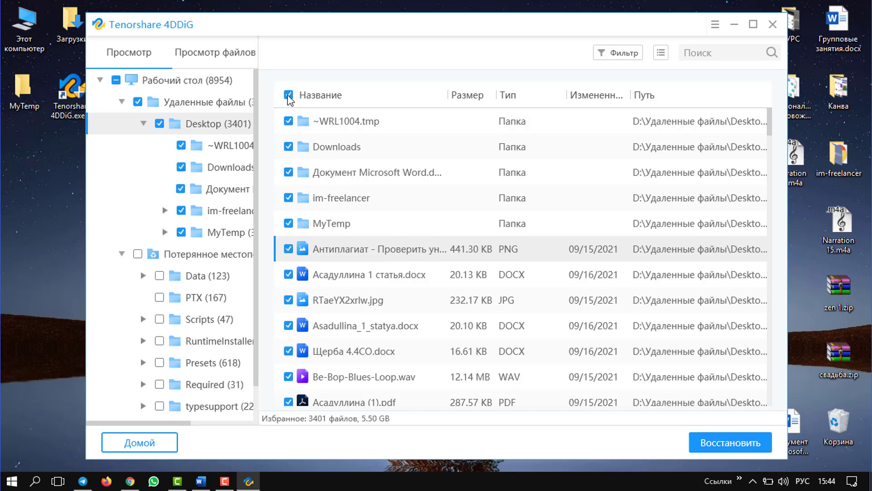
pyautogui.click(289, 95)
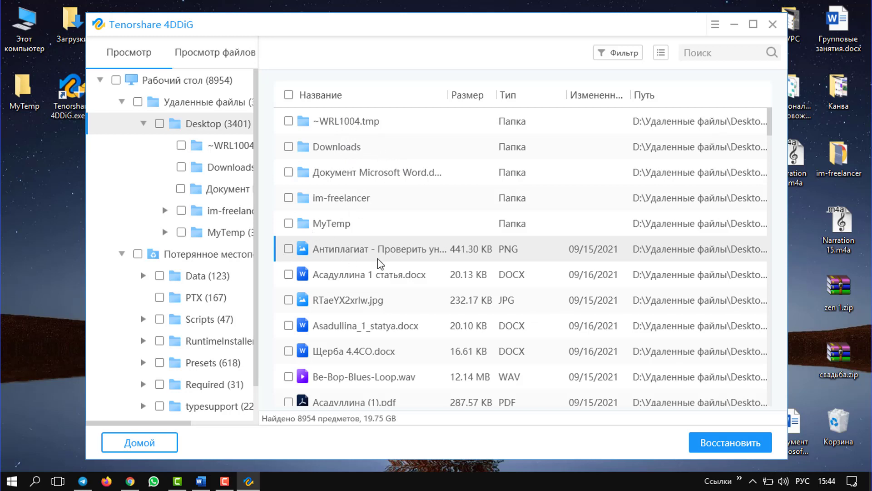
# Recover only the deleted Антиплагиат PNG image, saving it to Локальный диск (C:).
pyautogui.click(289, 249)
pyautogui.click(736, 443)
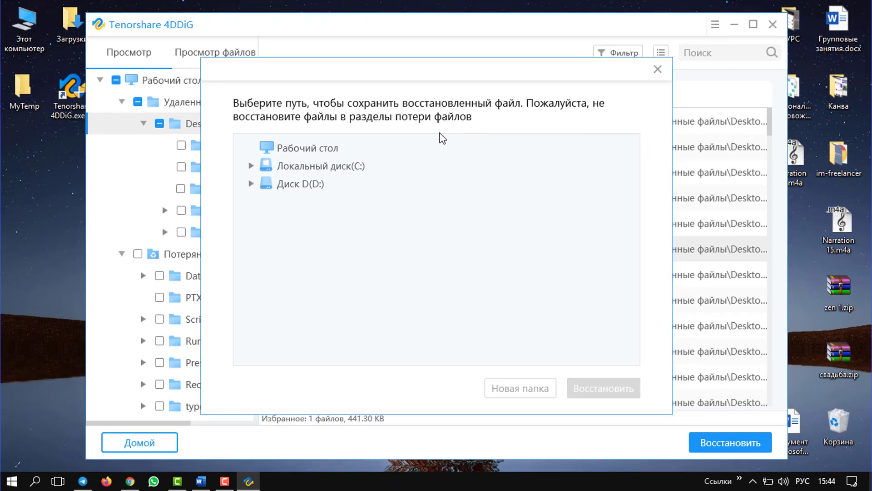
pyautogui.click(251, 166)
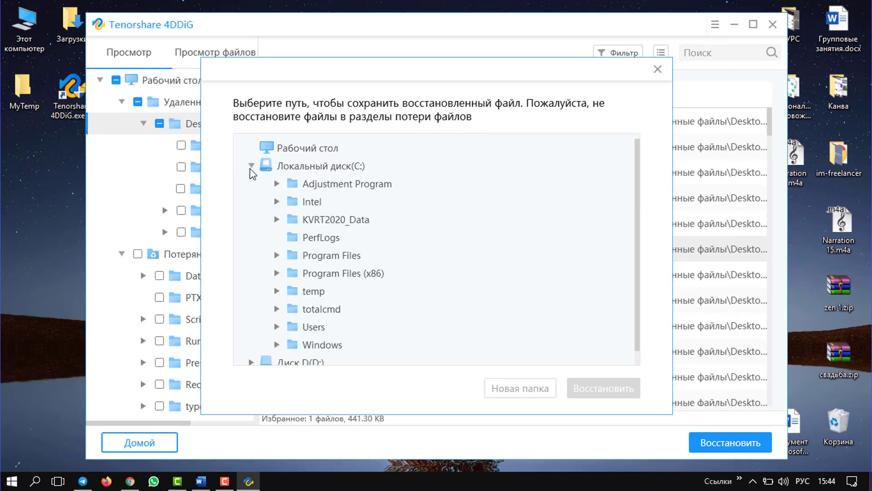
pyautogui.click(304, 166)
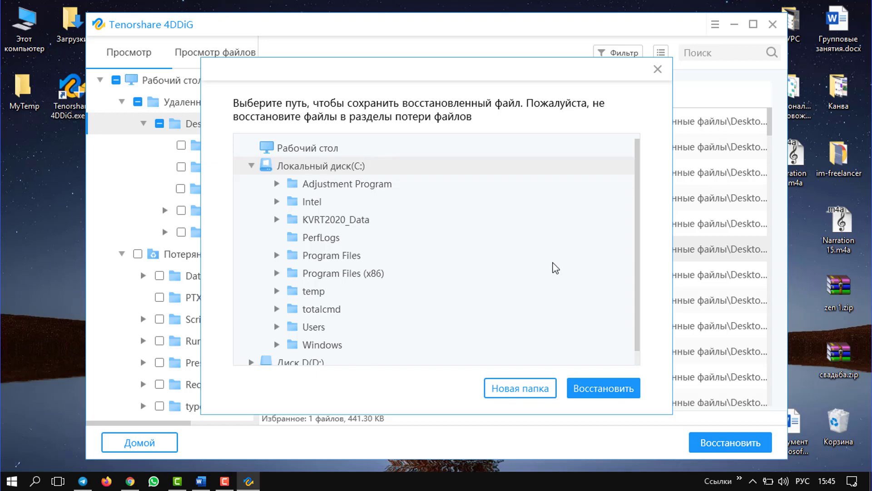
pyautogui.click(618, 393)
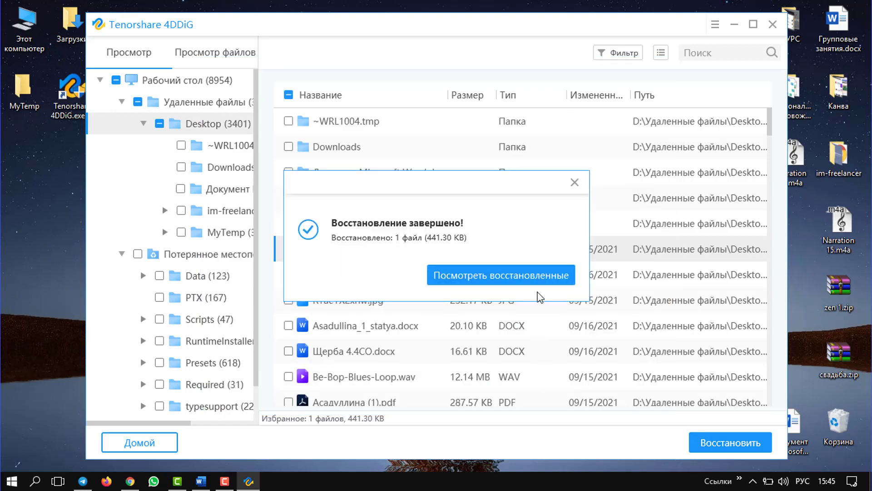
# View the recovered image in D > Удаленные файлы > Desktop of the recovery output folder, then close the viewer.
pyautogui.click(472, 274)
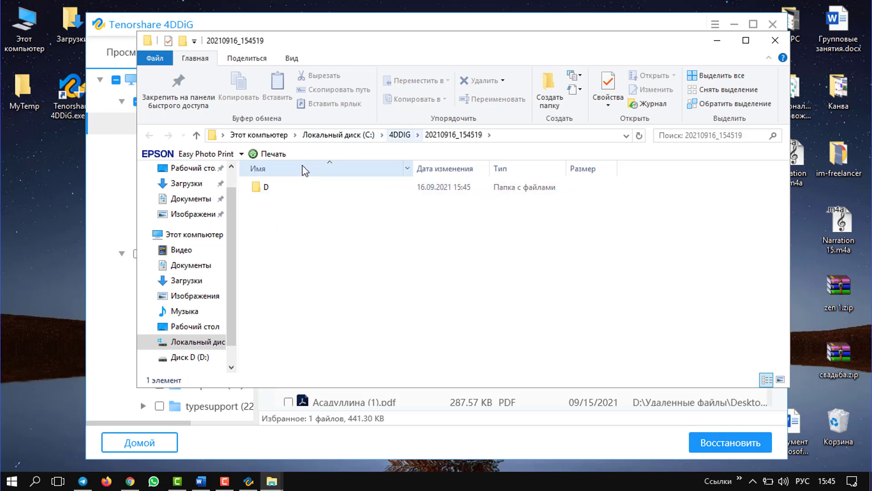
pyautogui.doubleClick(270, 187)
pyautogui.doubleClick(300, 190)
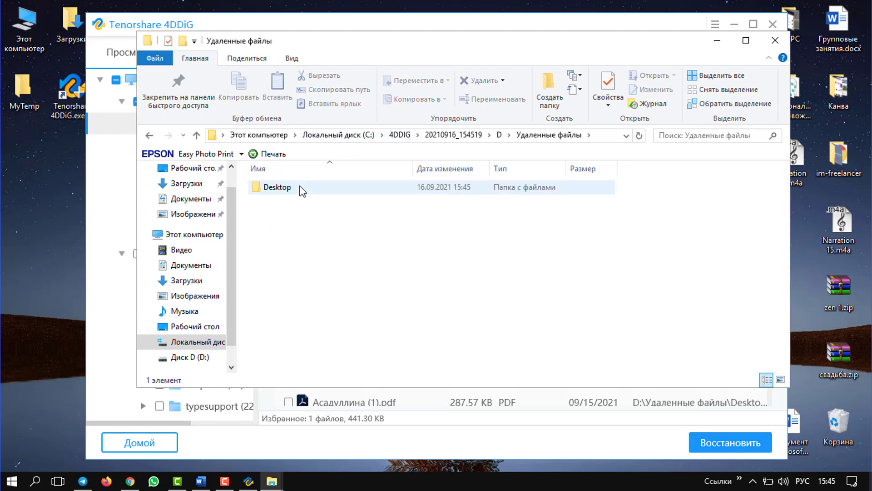
pyautogui.doubleClick(300, 190)
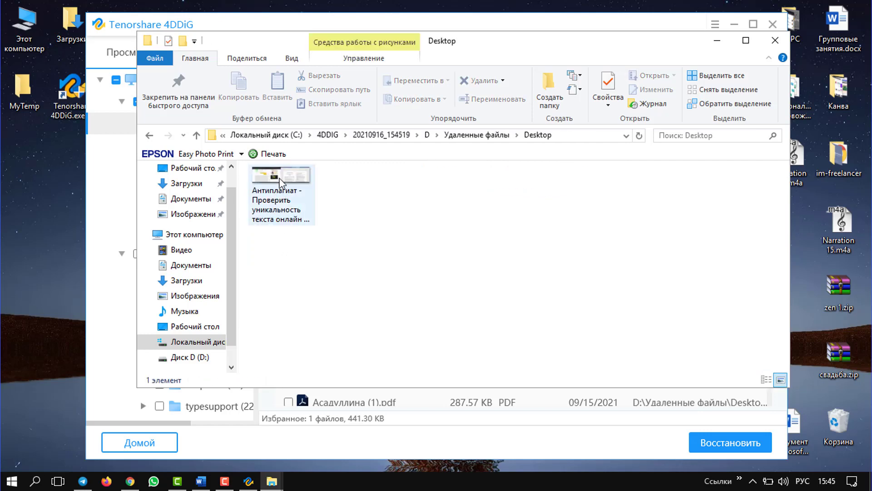
pyautogui.doubleClick(280, 182)
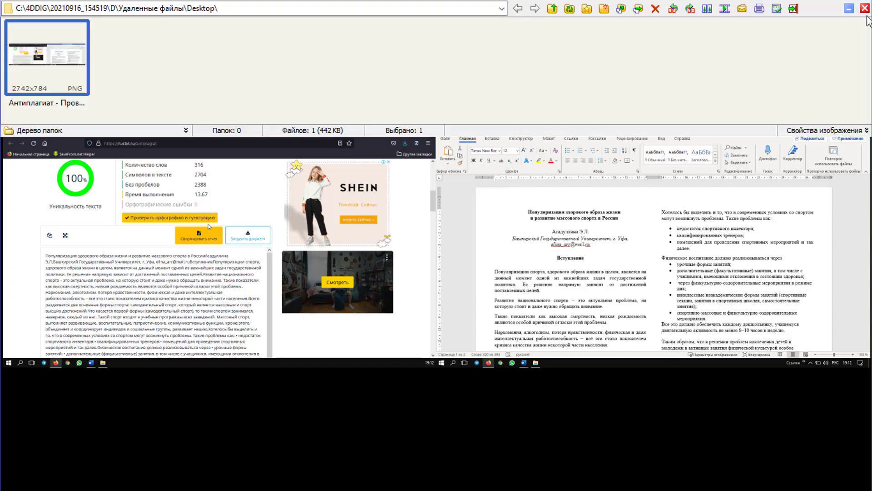
pyautogui.click(865, 9)
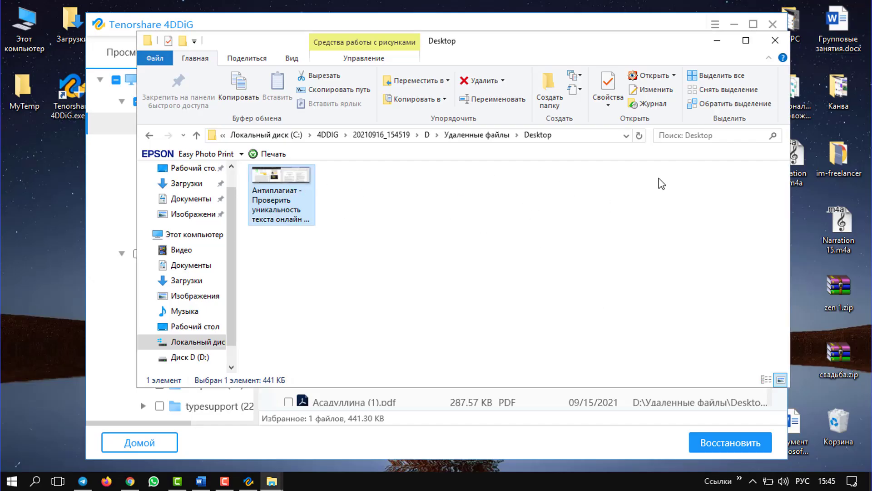
# Trace the recovered file's path from drive C: through 4DDIG, 20210916_154519, D and Удаленные файлы to Desktop.
pyautogui.click(296, 135)
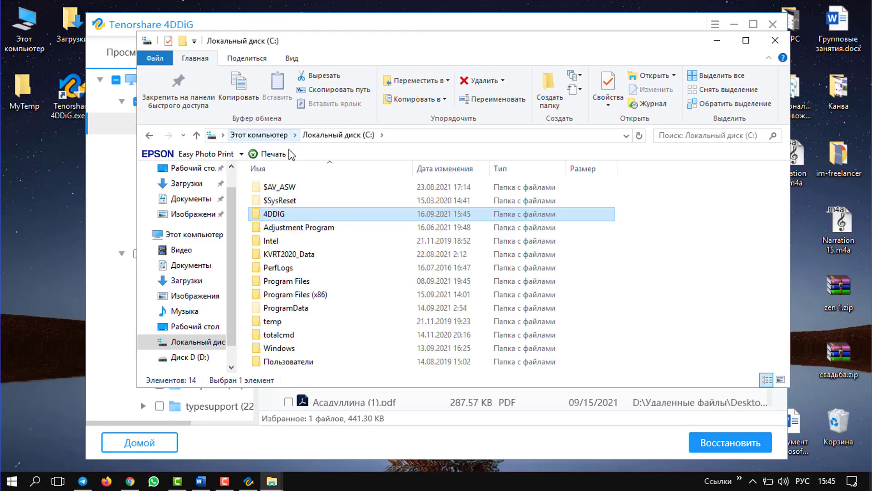
pyautogui.doubleClick(283, 218)
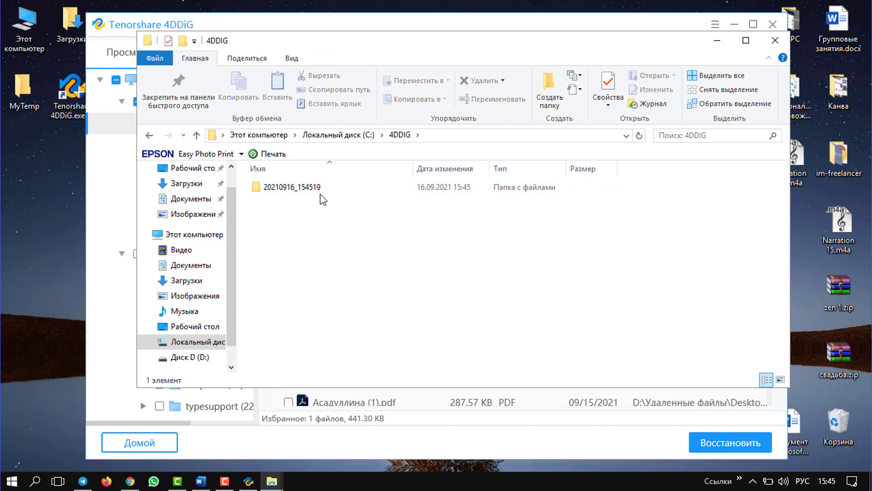
pyautogui.doubleClick(284, 187)
pyautogui.click(281, 188)
pyautogui.doubleClick(282, 188)
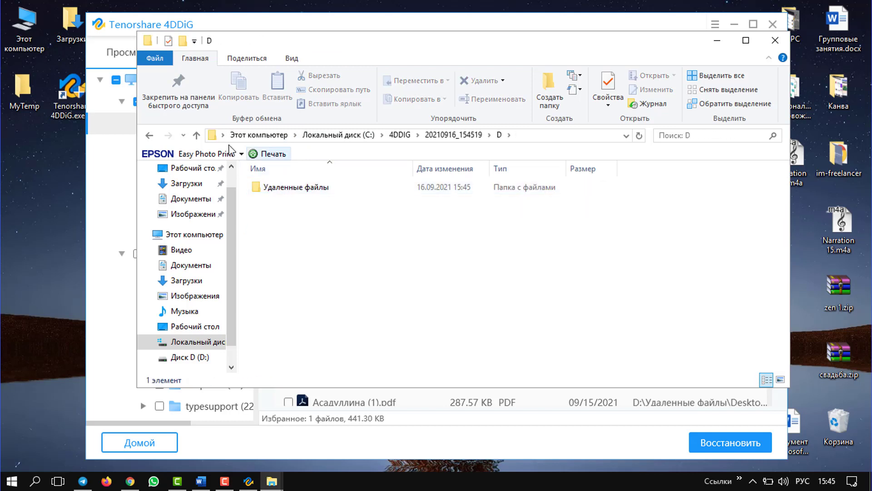
pyautogui.click(149, 135)
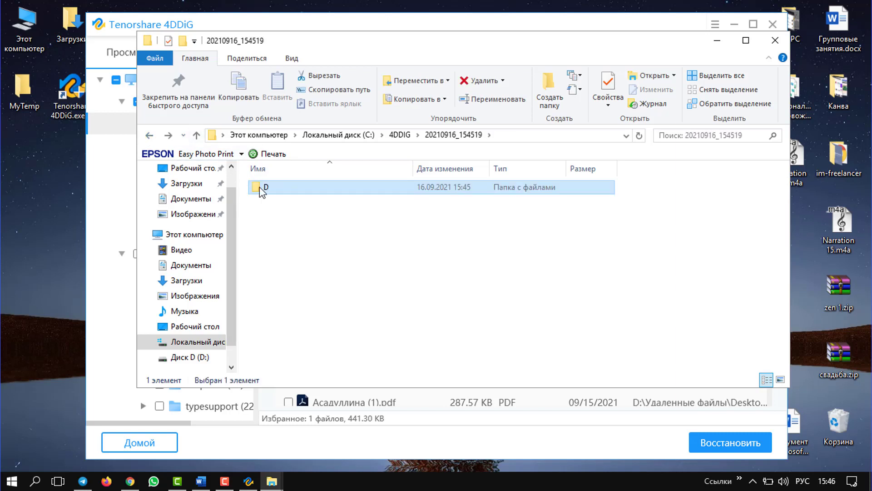
pyautogui.doubleClick(269, 191)
pyautogui.doubleClick(297, 196)
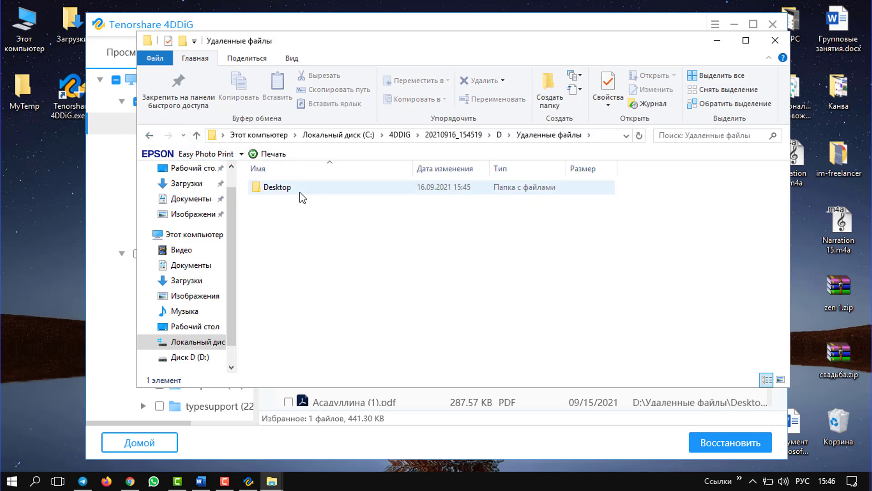
pyautogui.doubleClick(301, 195)
pyautogui.click(149, 135)
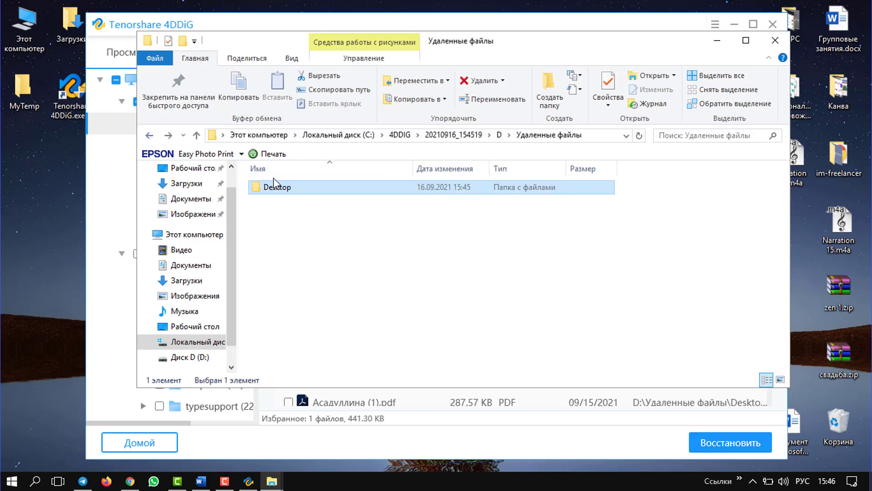
pyautogui.doubleClick(282, 188)
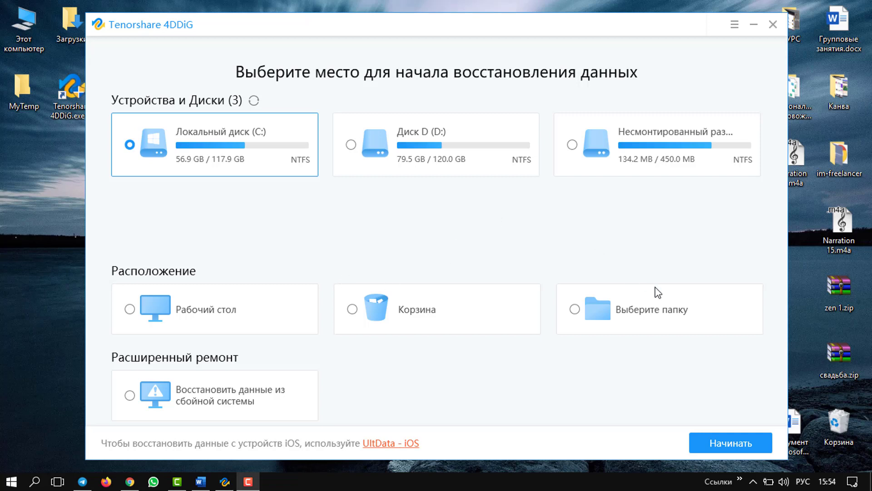
# Open the choice of a specific folder to recover data from, then close it without choosing one.
pyautogui.click(652, 308)
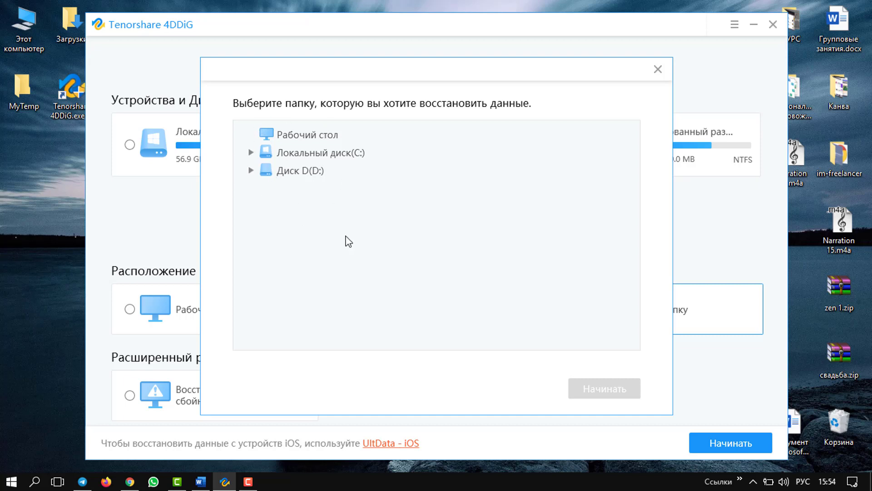
pyautogui.click(658, 70)
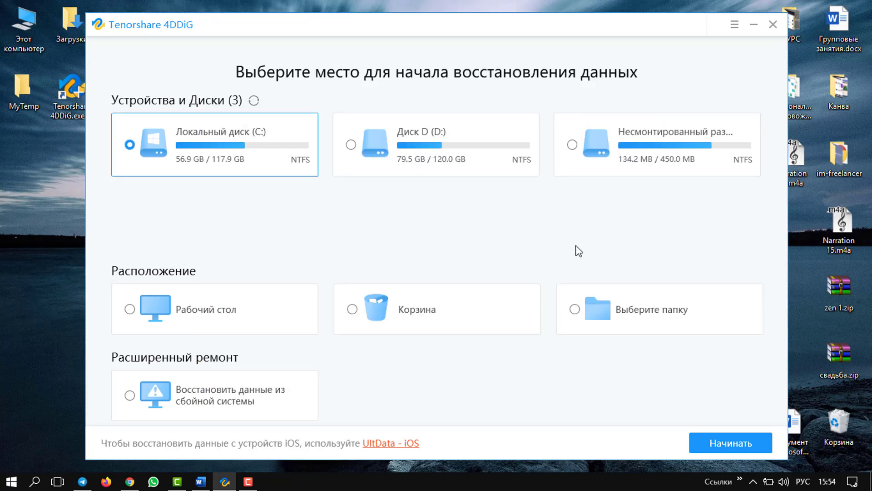